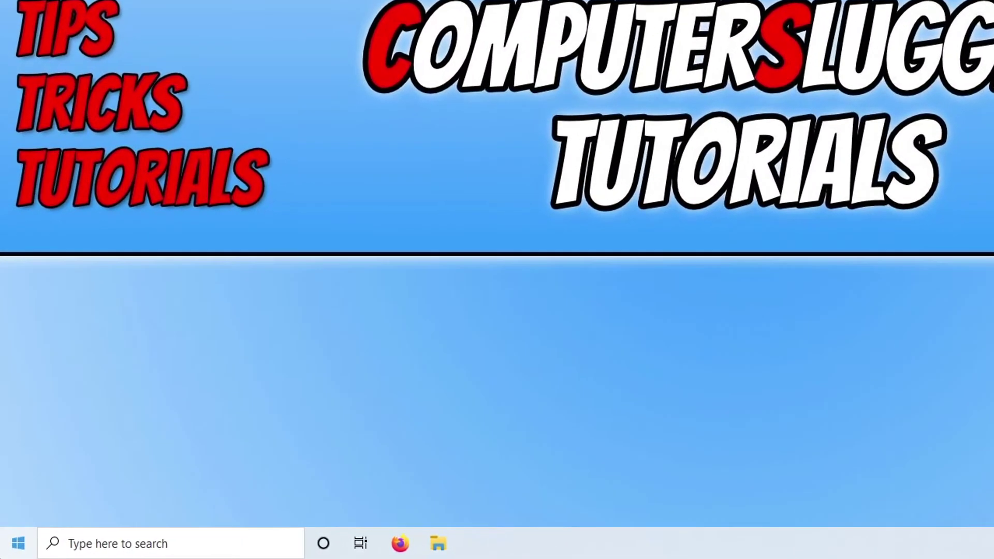
Run Check for updates in Update & Security, confirm the PC is up to date, then close Settings.
{"action": "right_click", "coordinate": [2, 557]}
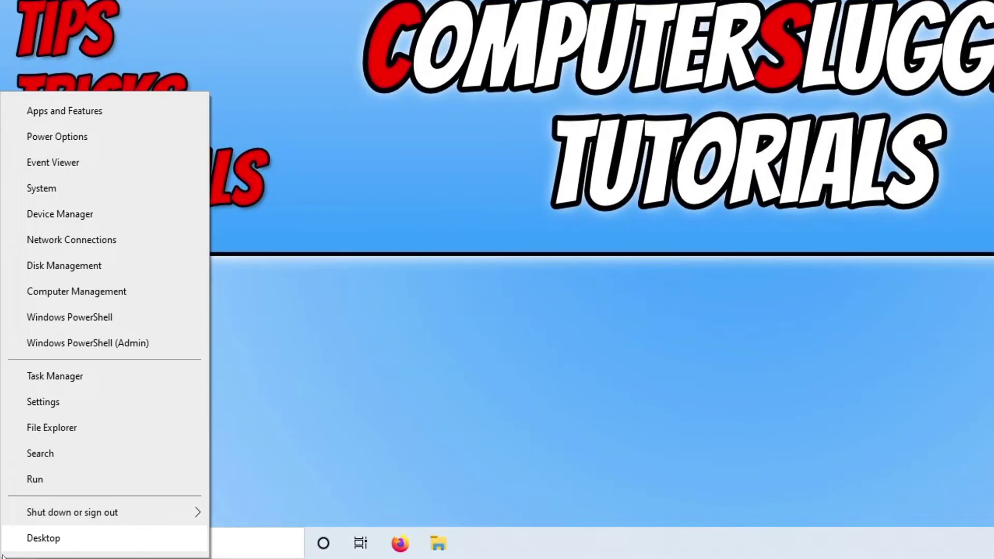
{"action": "left_click", "coordinate": [43, 402]}
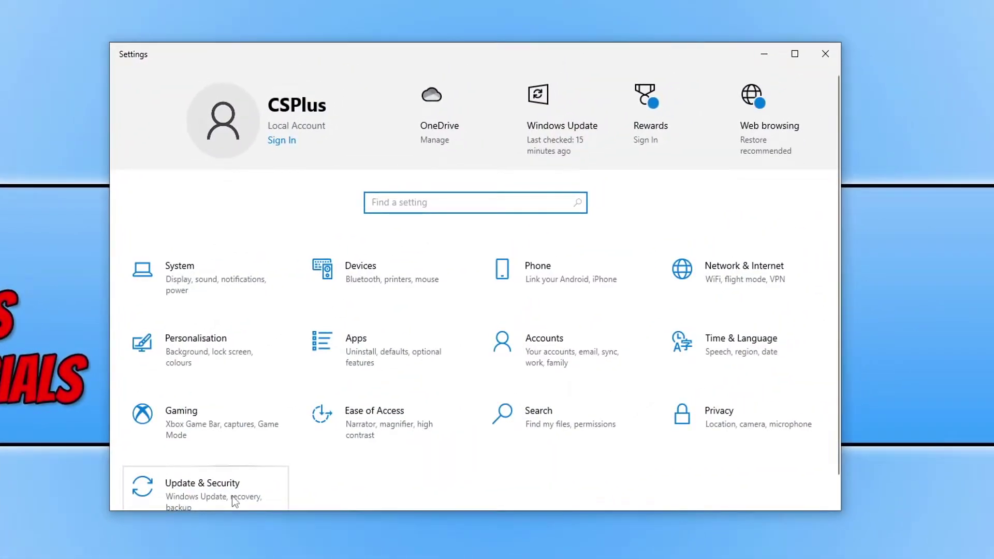
{"action": "left_click", "coordinate": [234, 501]}
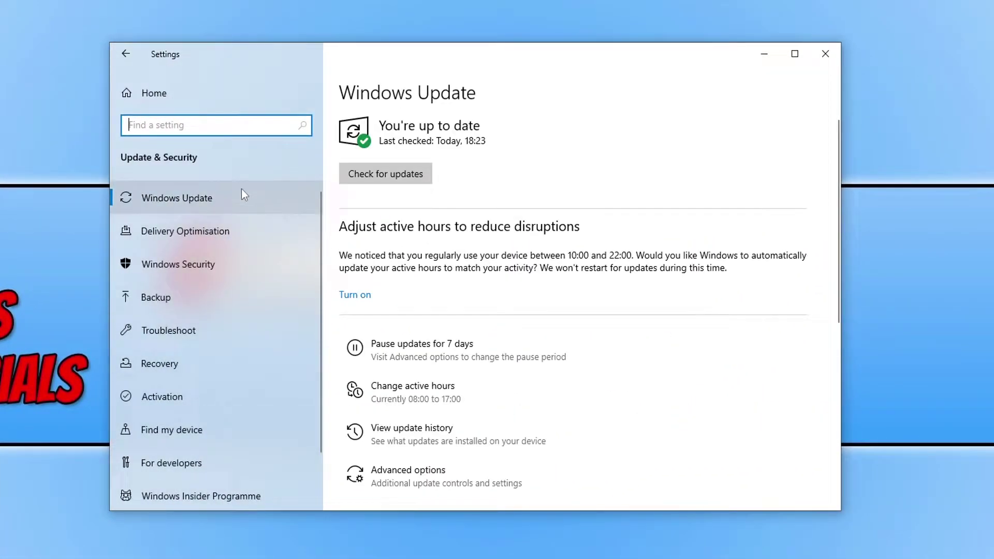
{"action": "left_click", "coordinate": [408, 175]}
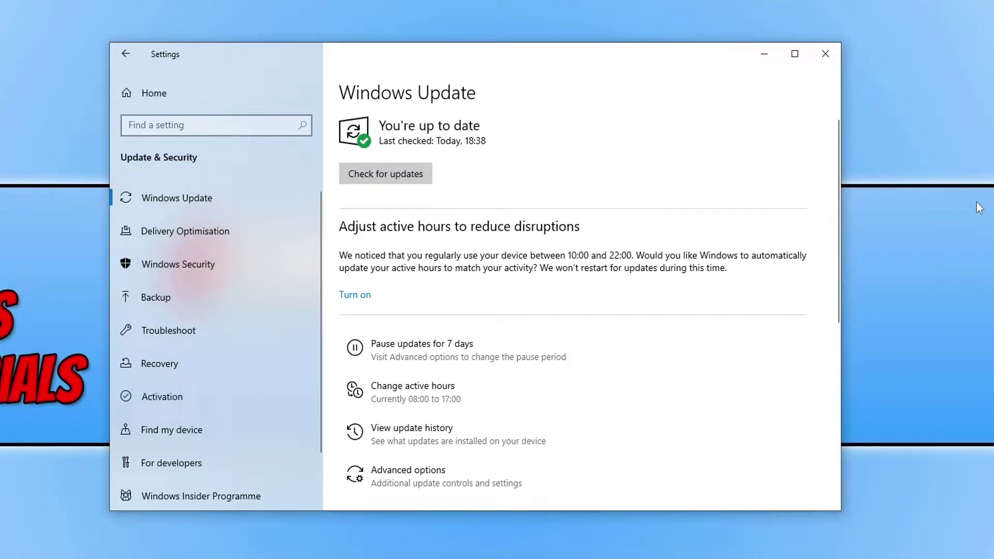
{"action": "left_click", "coordinate": [825, 53]}
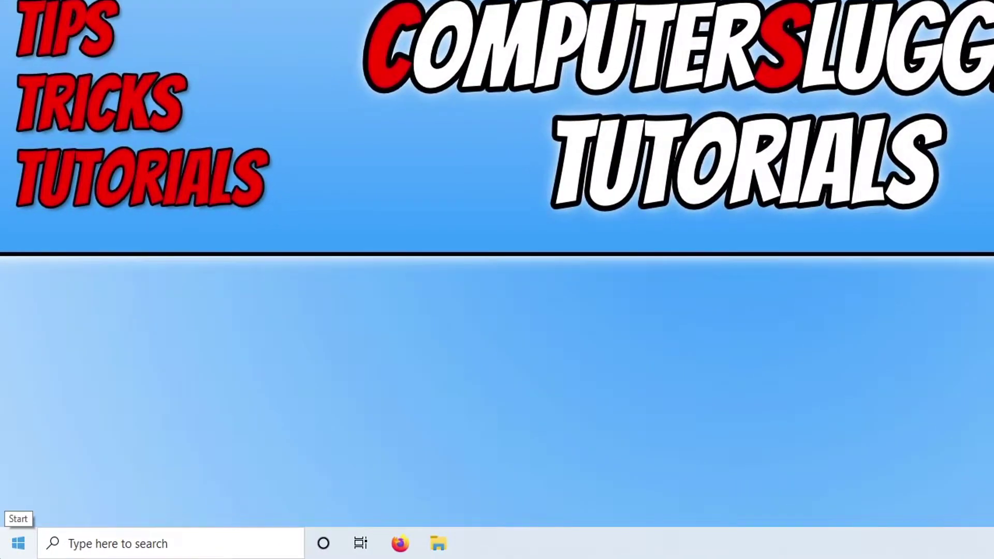
Expand Display adapters in Device Manager to find the NVIDIA GeForce GTX 1660 SUPER, then close it.
{"action": "right_click", "coordinate": [18, 544]}
{"action": "left_click", "coordinate": [146, 215]}
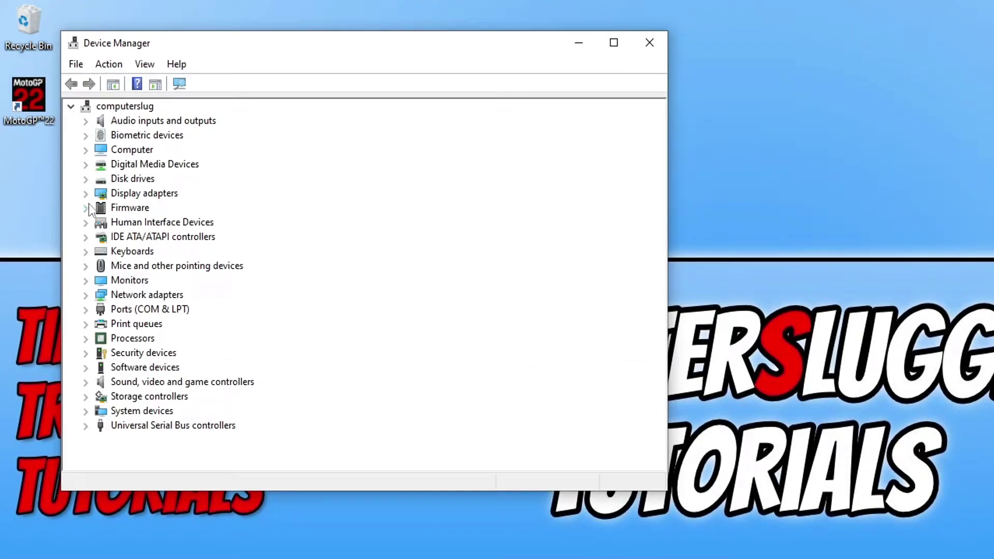
{"action": "left_click", "coordinate": [86, 194]}
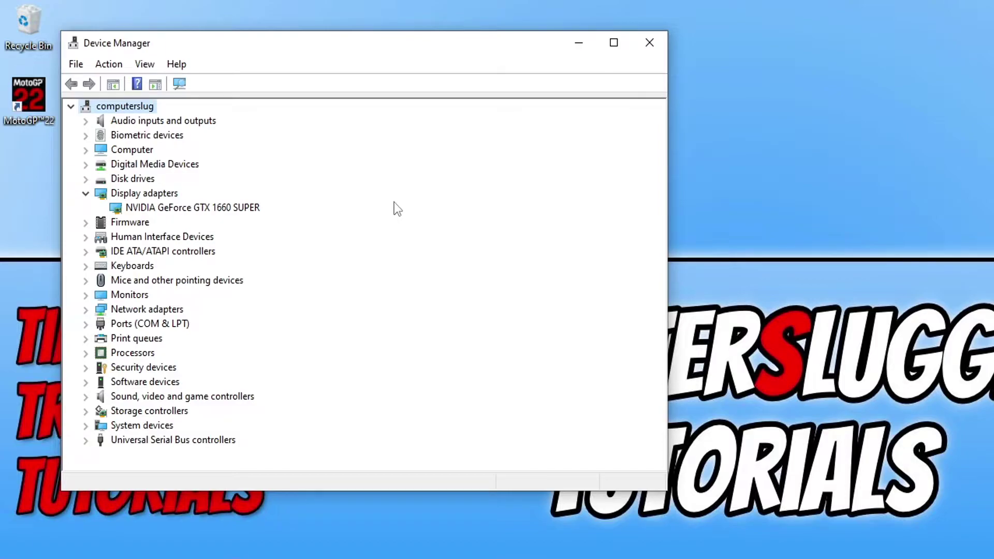
{"action": "left_click", "coordinate": [658, 43]}
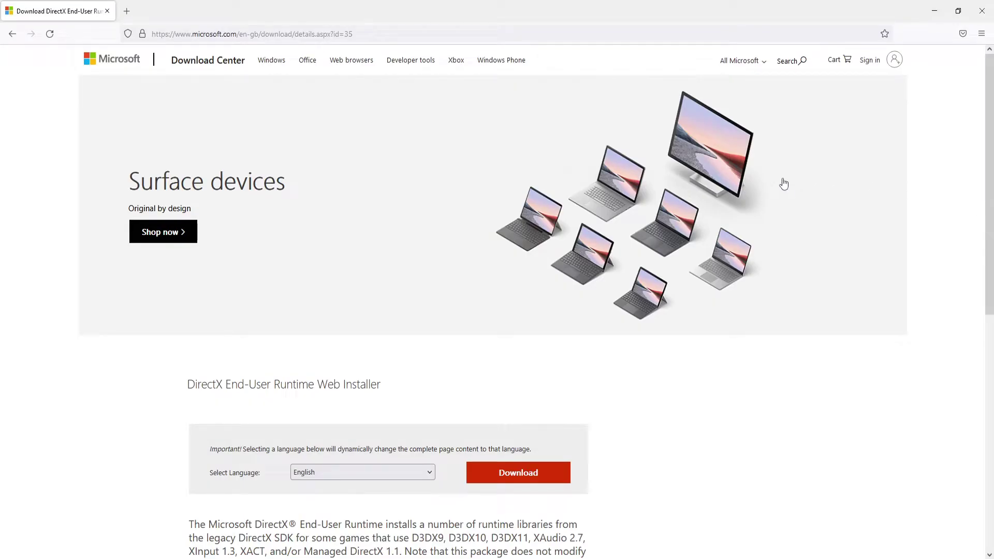
Download dxwebsetup.exe from the DirectX End-User Runtime page and run it.
{"action": "scroll", "coordinate": [767, 263], "scroll_direction": "down", "scroll_amount": 2}
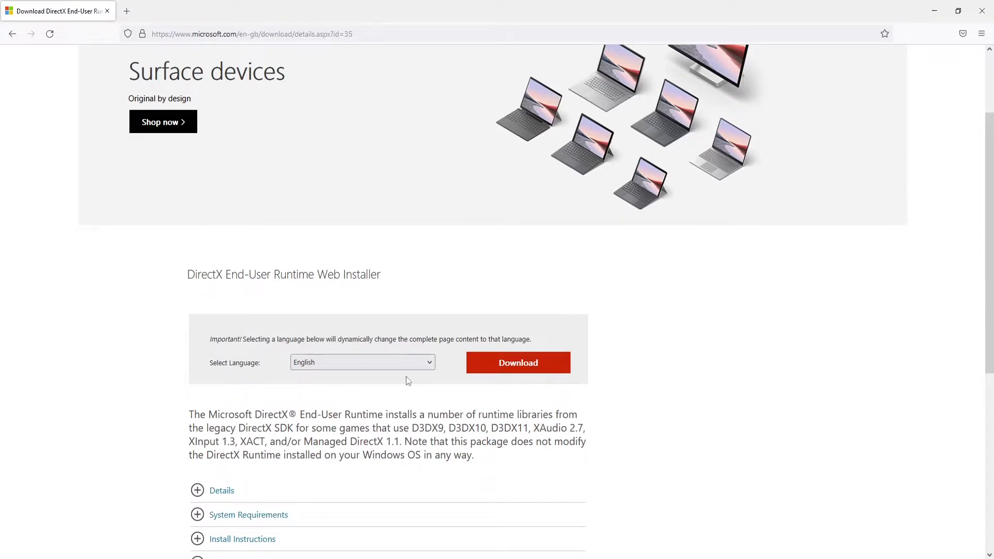
{"action": "left_click", "coordinate": [518, 365]}
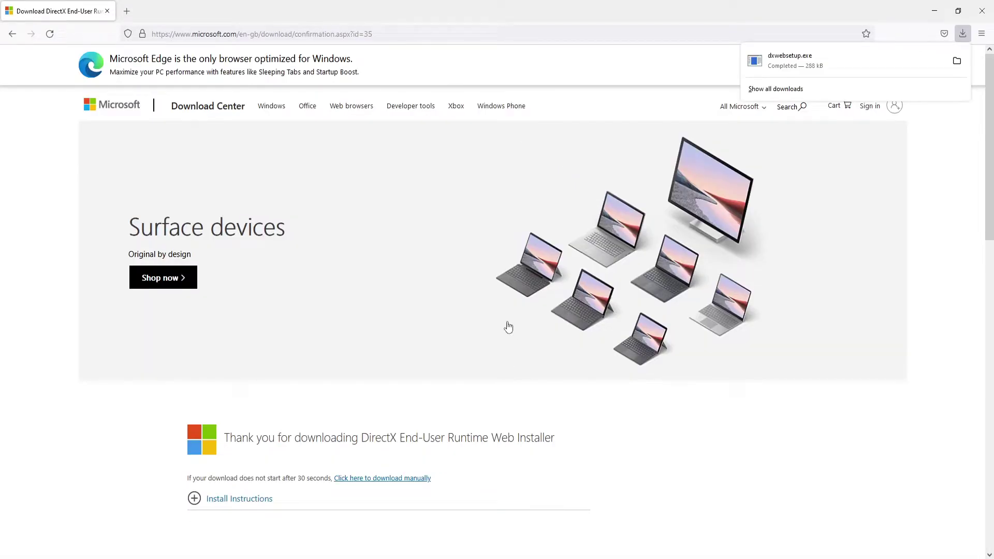
{"action": "left_click", "coordinate": [833, 58]}
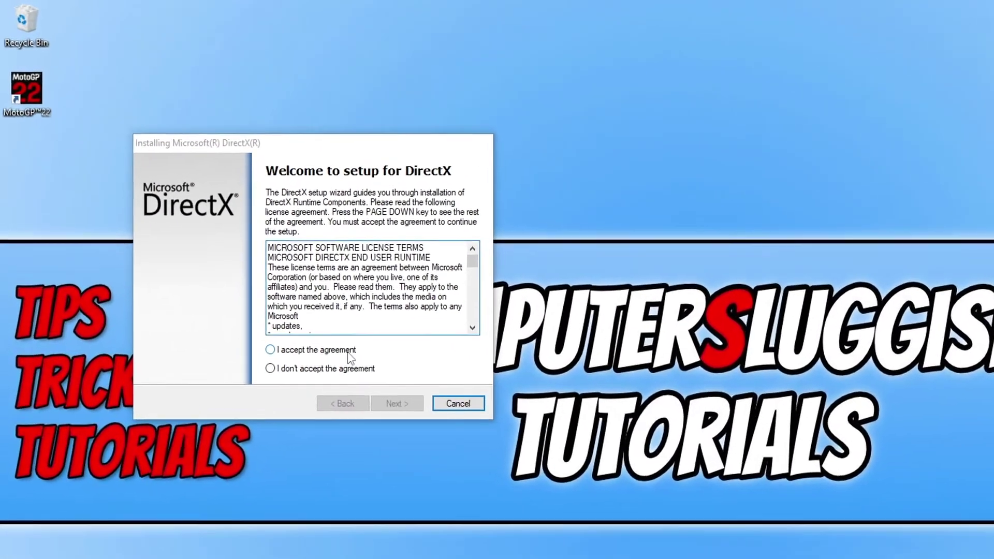
Accept the DirectX licence, skip the Bing Bar, and finish once setup reports DirectX already current.
{"action": "left_click", "coordinate": [219, 253]}
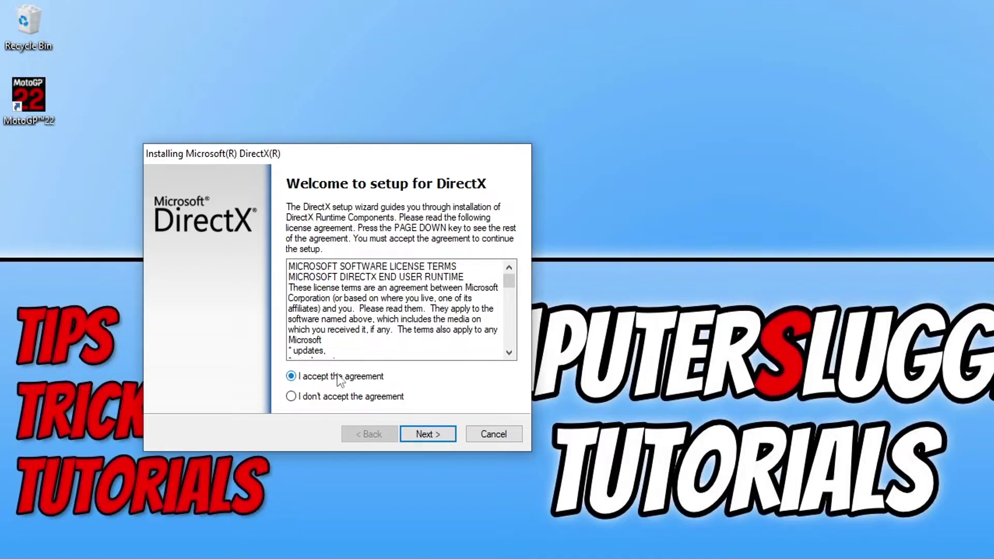
{"action": "left_click", "coordinate": [427, 434]}
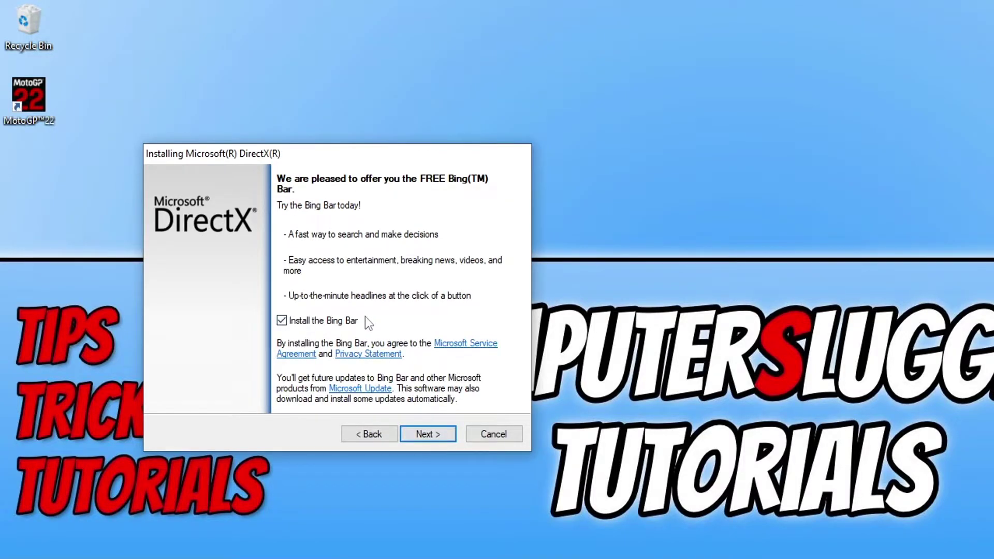
{"action": "left_click", "coordinate": [334, 322]}
{"action": "left_click", "coordinate": [439, 433]}
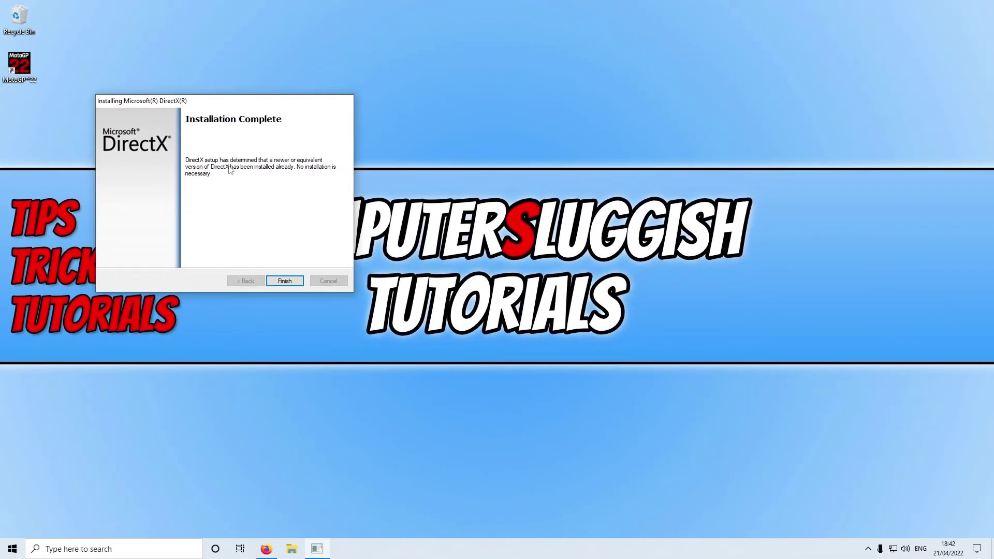
{"action": "left_click", "coordinate": [286, 281]}
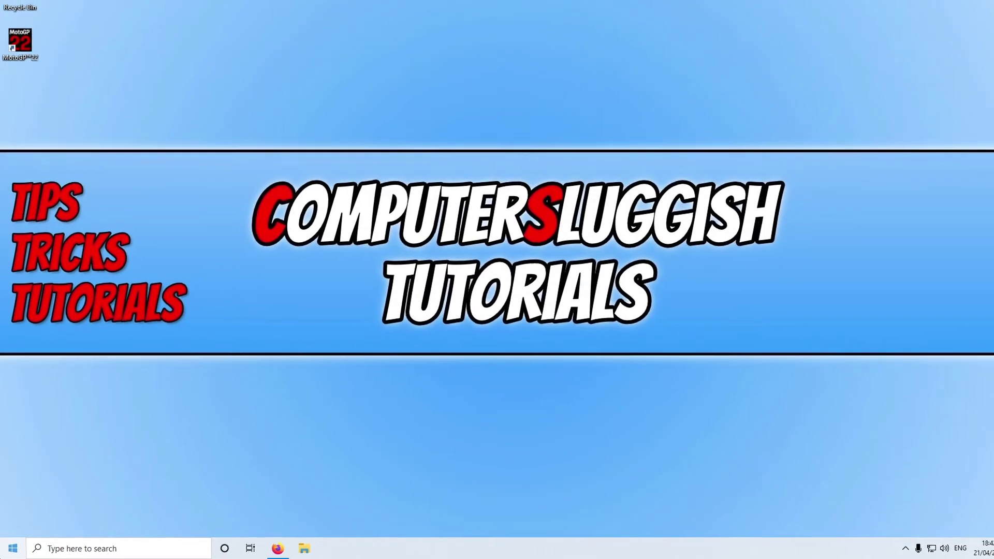
Run Disk Clean-up on drive C: and permanently delete about 113 MB of junk files.
{"action": "key", "text": "super"}
{"action": "type", "text": "d"}
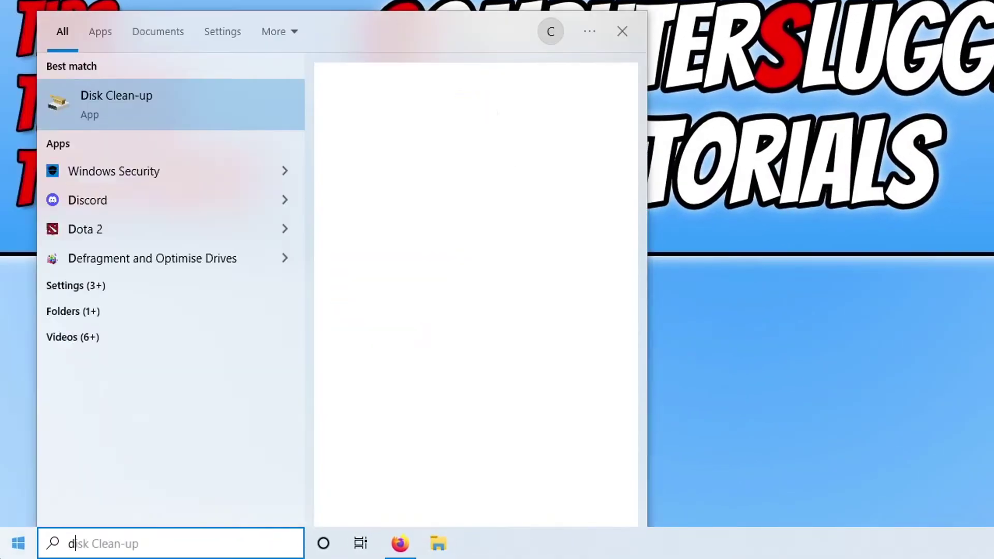
{"action": "type", "text": "isk clean"}
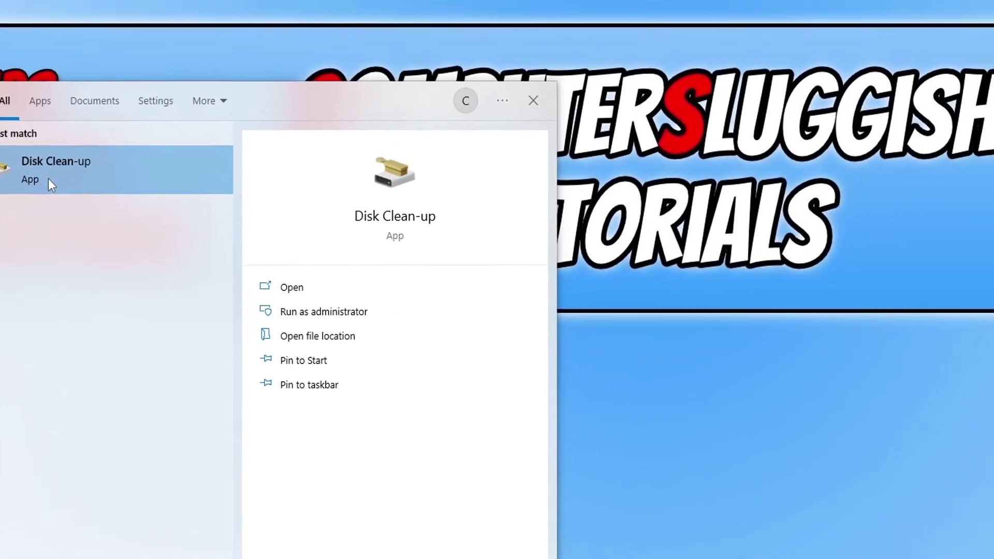
{"action": "left_click", "coordinate": [97, 108]}
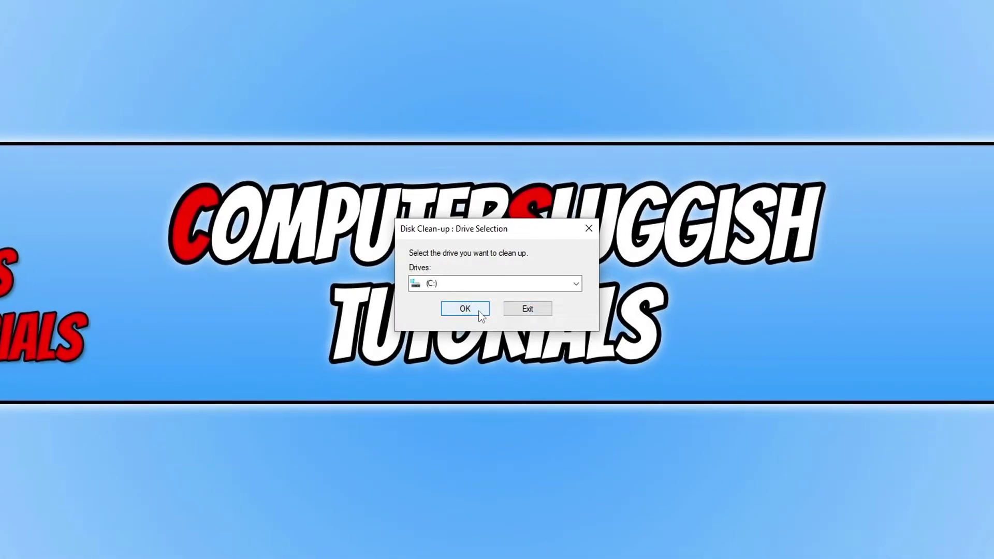
{"action": "left_click", "coordinate": [481, 315]}
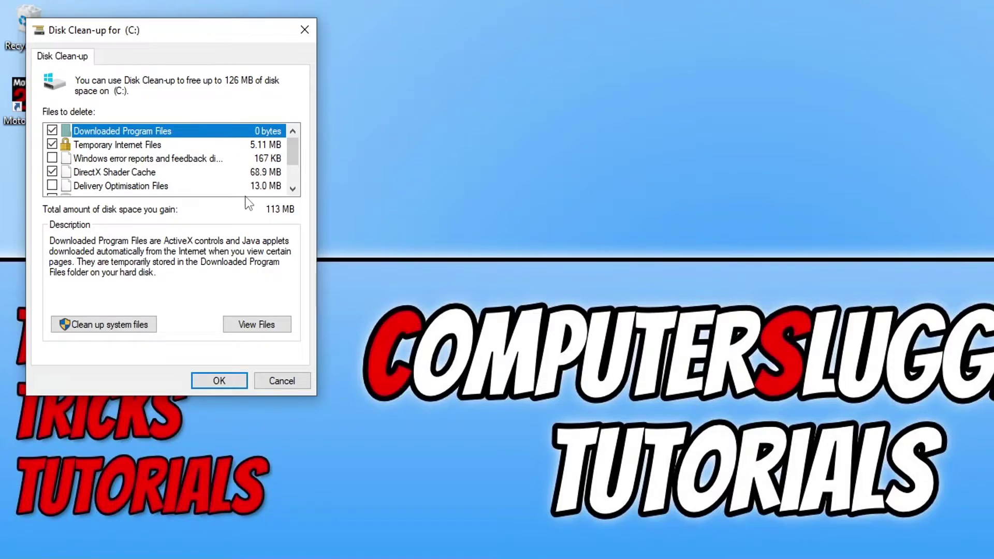
{"action": "left_click", "coordinate": [230, 386]}
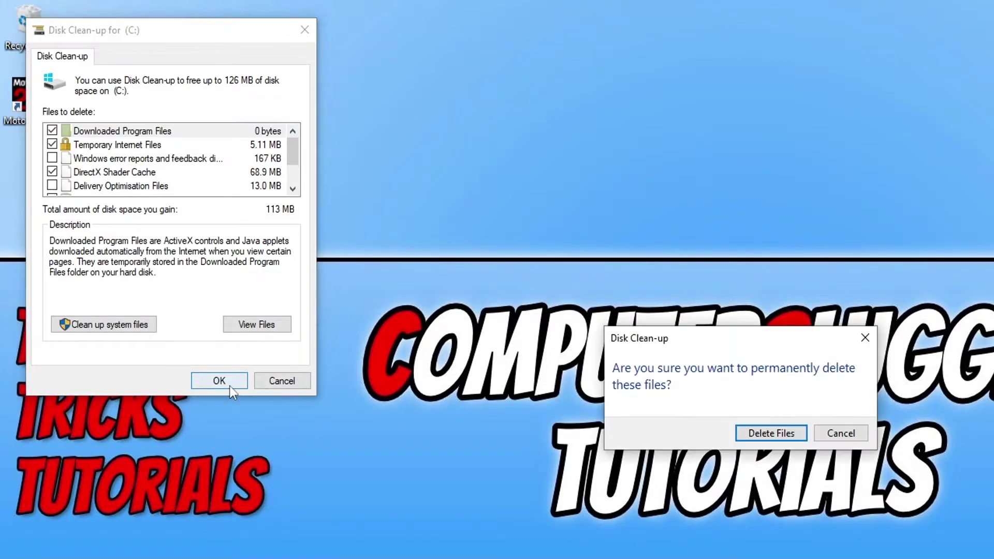
{"action": "left_click", "coordinate": [774, 429]}
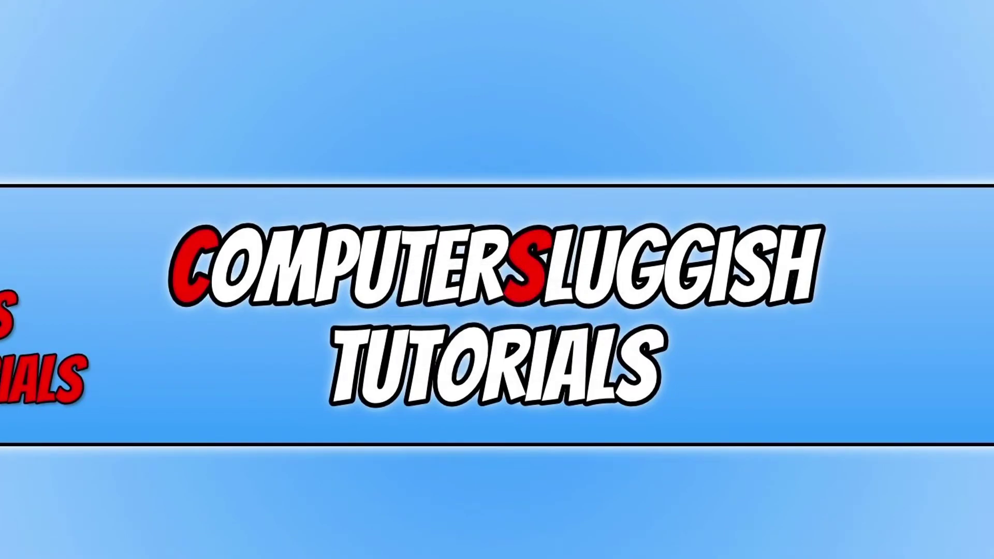
Open Display settings from the desktop and keep the resolution at 1920 × 1080 (Recommended).
{"action": "right_click", "coordinate": [406, 210]}
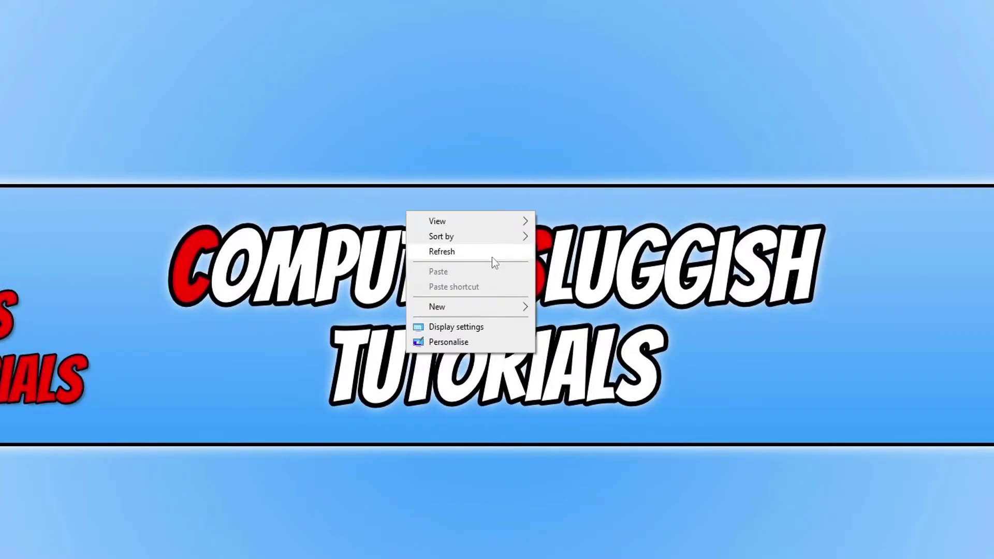
{"action": "left_click", "coordinate": [489, 322]}
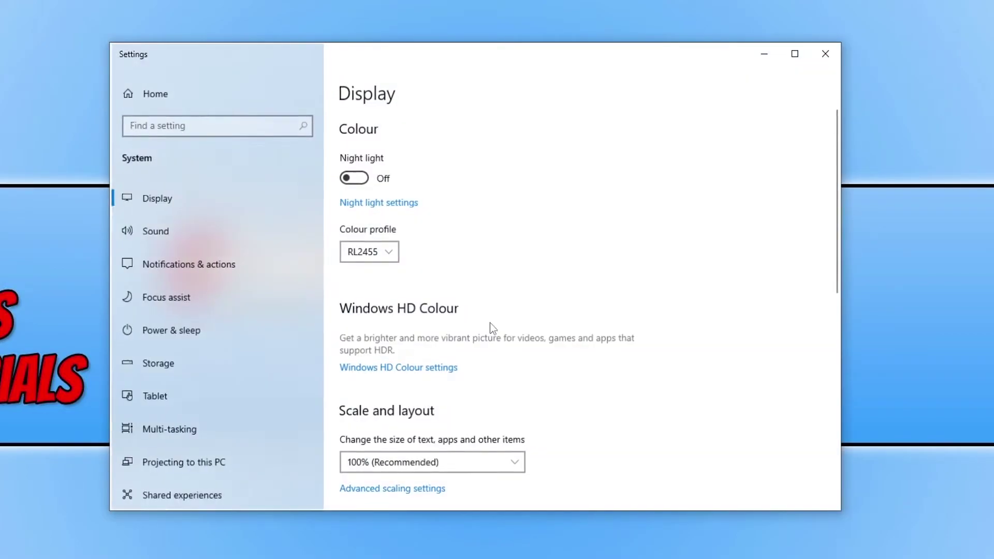
{"action": "scroll", "coordinate": [627, 231], "scroll_direction": "down", "scroll_amount": 5}
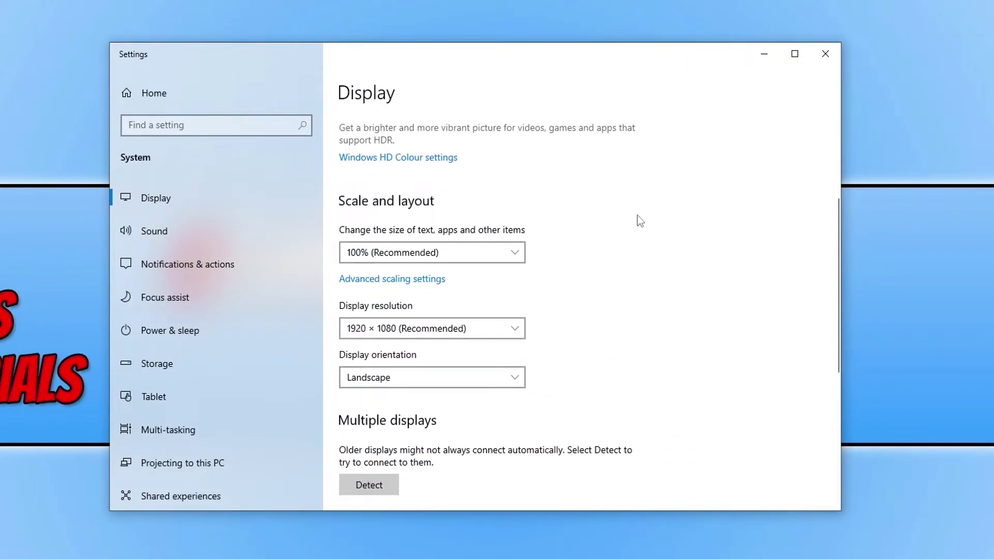
{"action": "left_click", "coordinate": [464, 331]}
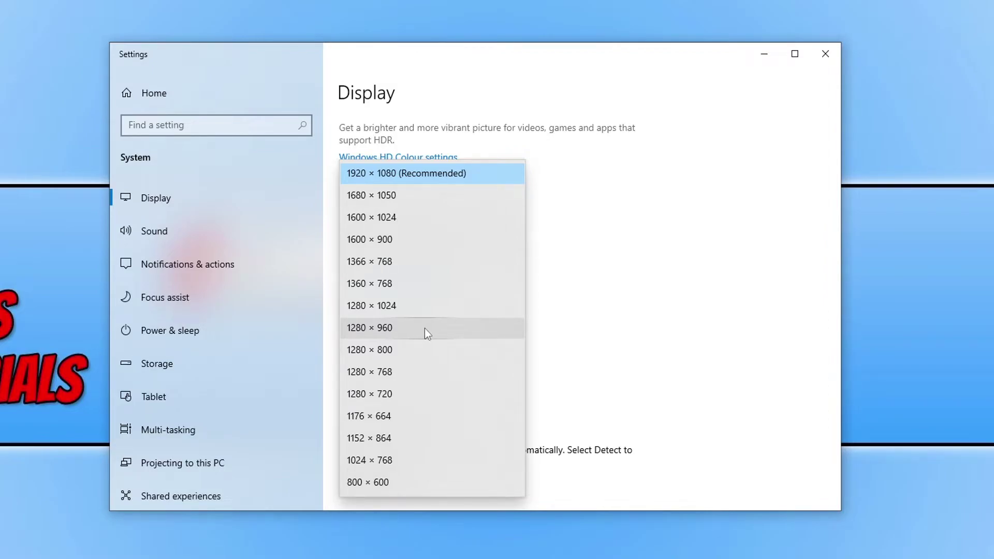
{"action": "left_click", "coordinate": [734, 344]}
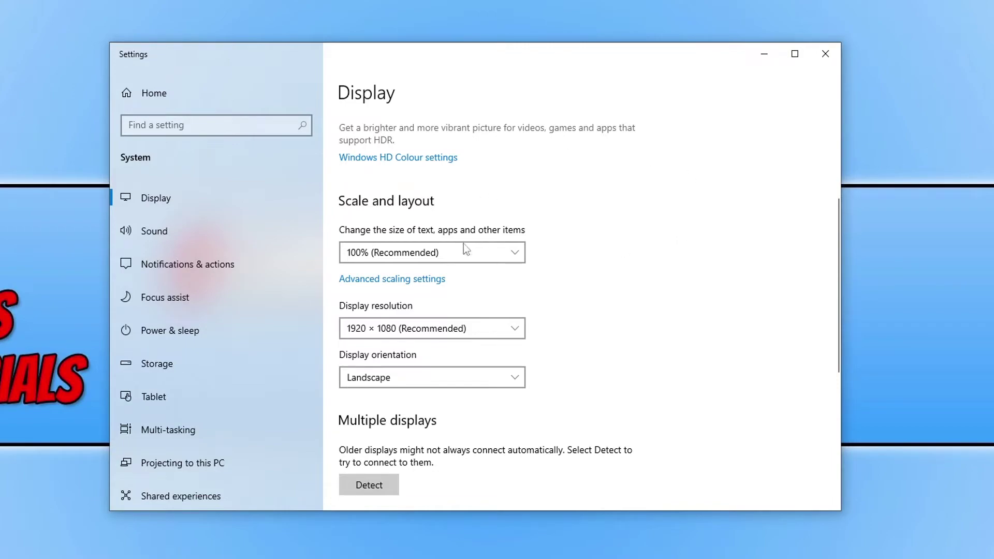
{"action": "scroll", "coordinate": [642, 249], "scroll_direction": "down", "scroll_amount": 3}
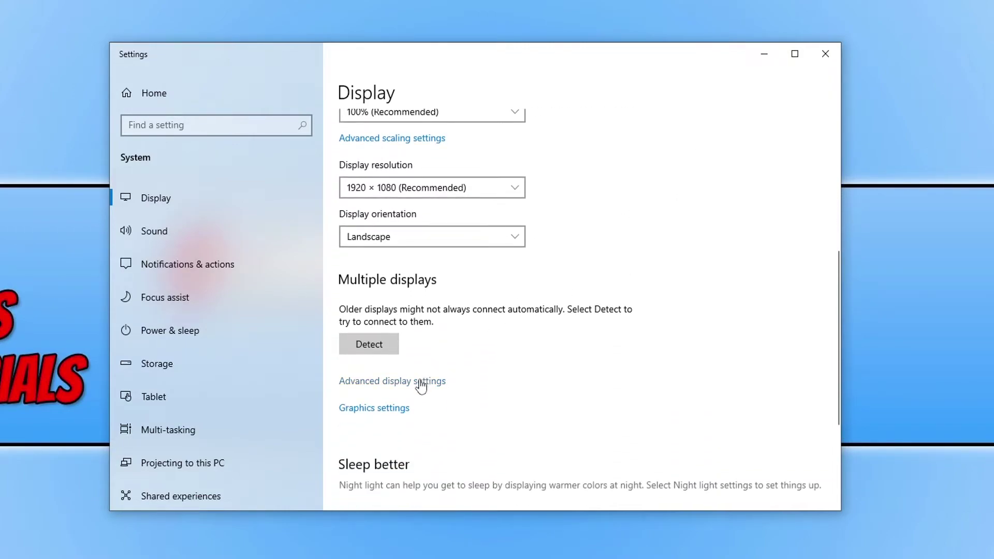
Check the refresh rate in Advanced display settings and keep it at 60.000 Hz.
{"action": "left_click", "coordinate": [419, 384]}
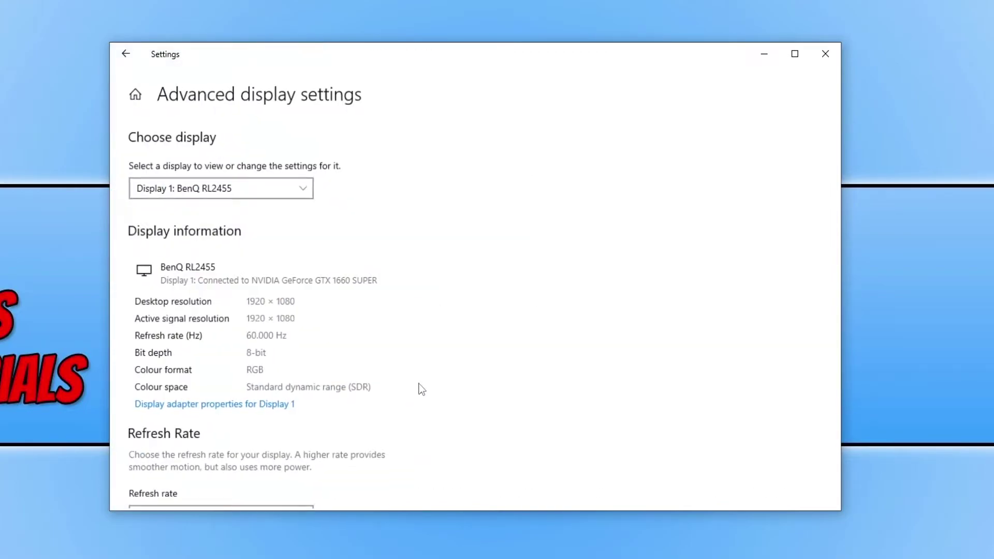
{"action": "scroll", "coordinate": [495, 230], "scroll_direction": "down", "scroll_amount": 2}
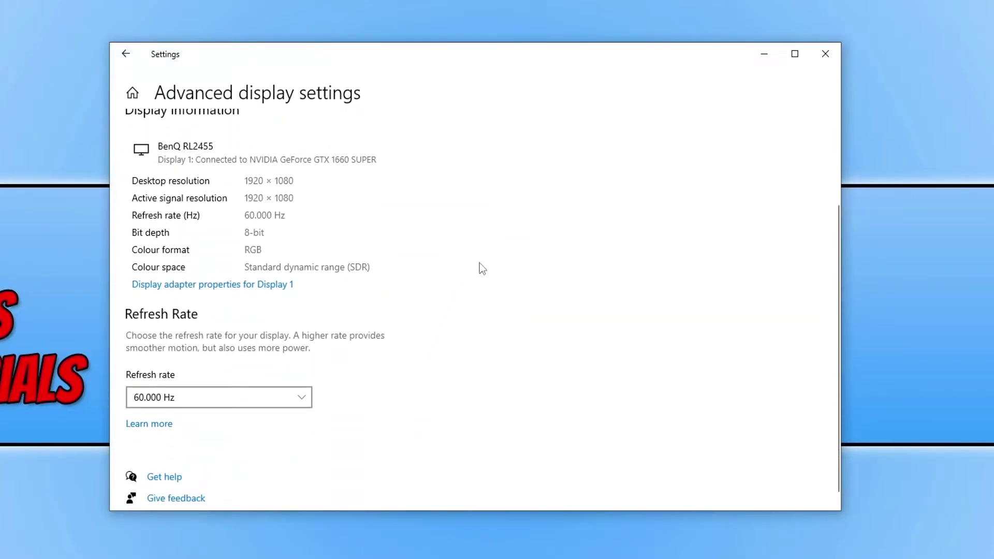
{"action": "left_click", "coordinate": [295, 401]}
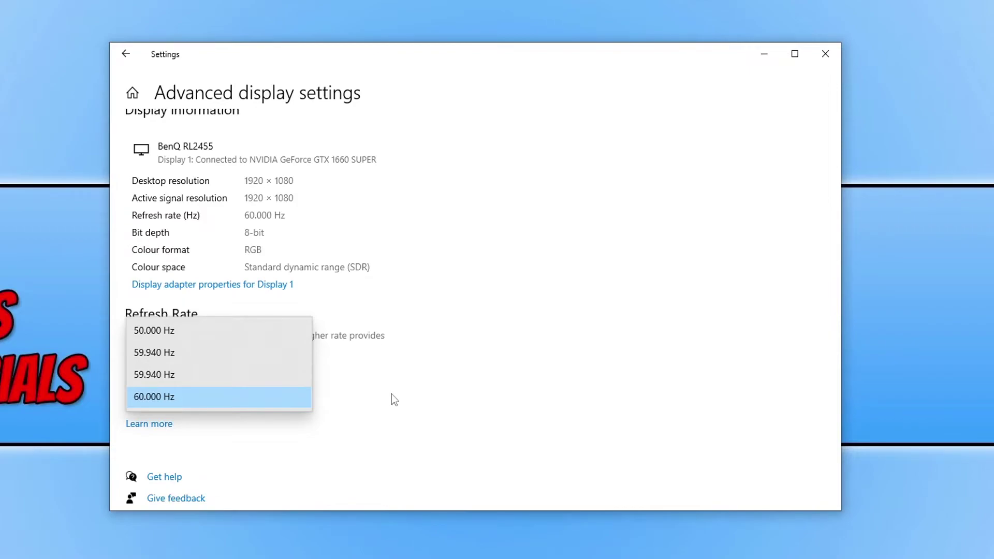
{"action": "left_click", "coordinate": [613, 344]}
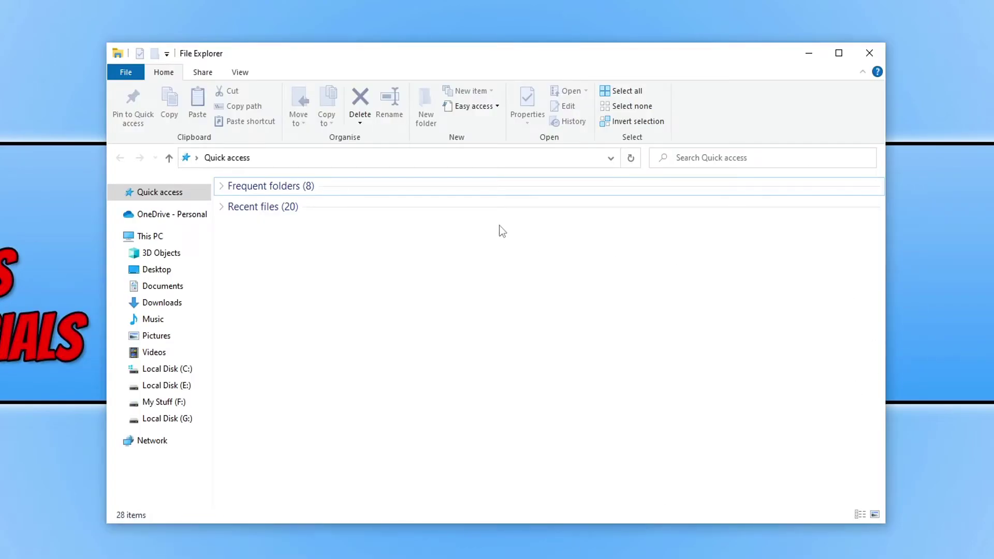
Go to %localappdata% and open MotoGP22 > Saved > Config > WindowsNoEditor.
{"action": "left_click", "coordinate": [285, 158]}
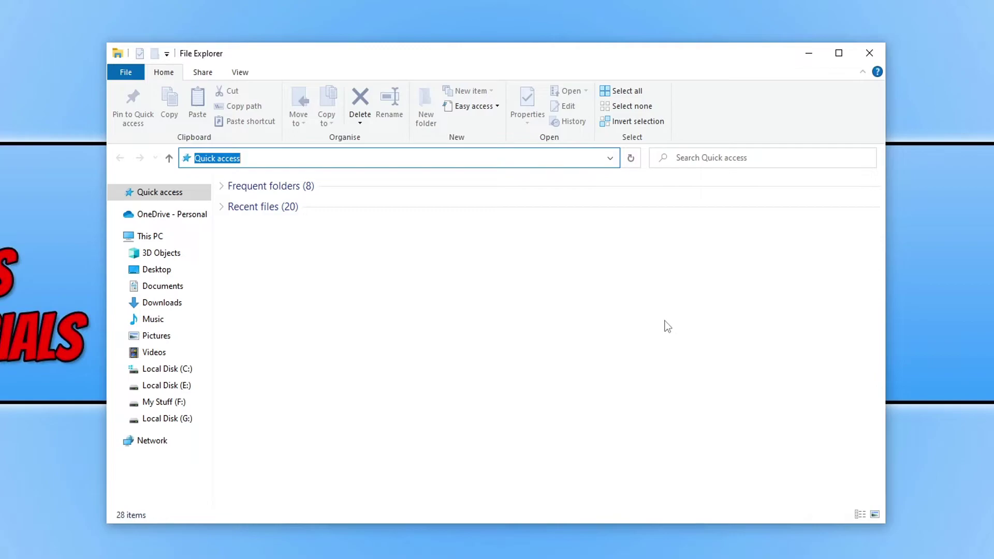
{"action": "type", "text": "%loc"}
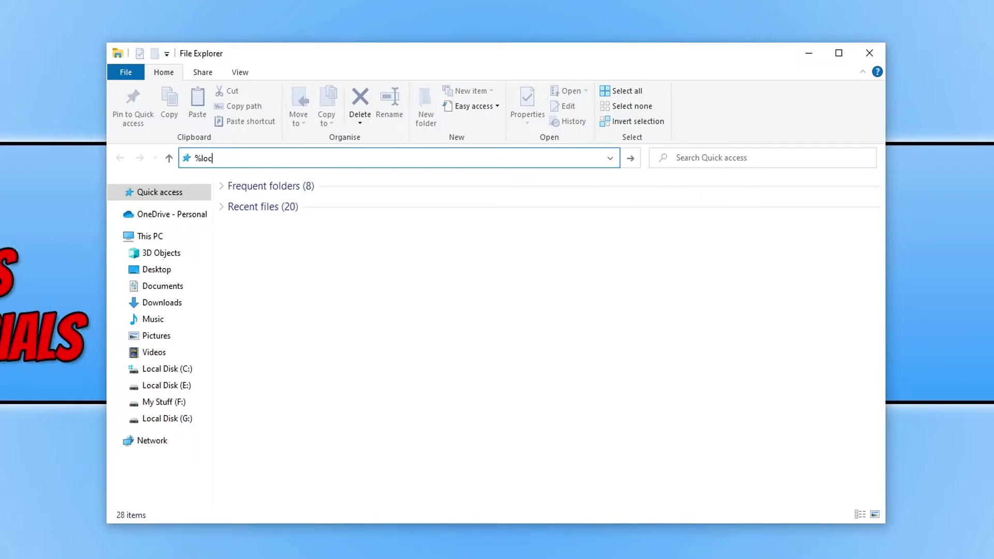
{"action": "type", "text": "alappdata%"}
{"action": "key", "text": "Return"}
{"action": "scroll", "coordinate": [665, 329], "scroll_direction": "down", "scroll_amount": 6}
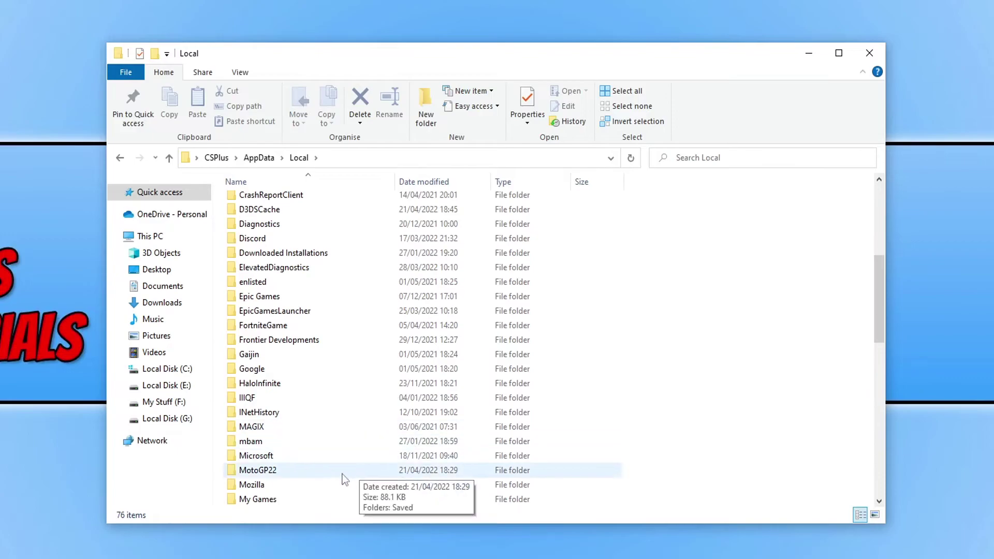
{"action": "double_click", "coordinate": [277, 472]}
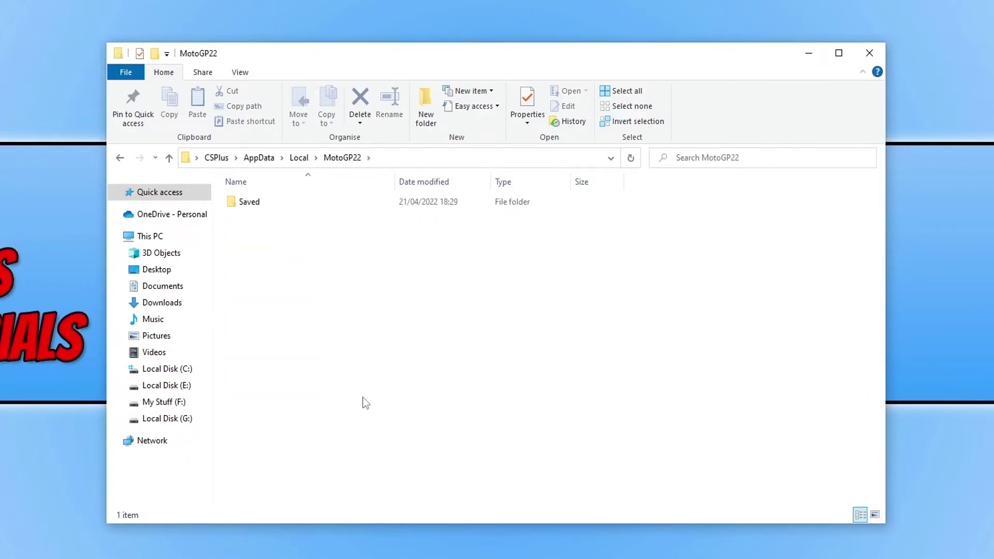
{"action": "double_click", "coordinate": [272, 203]}
{"action": "double_click", "coordinate": [272, 204]}
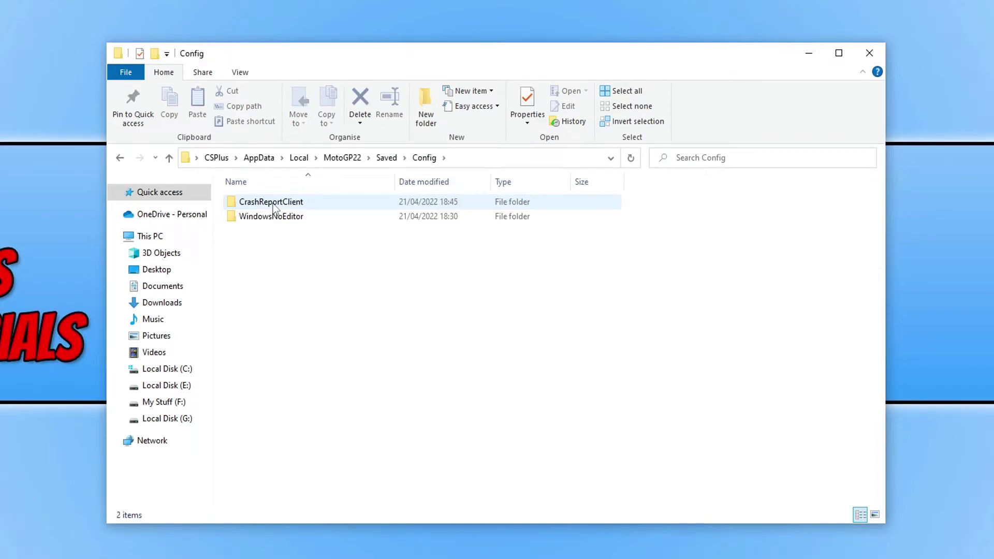
{"action": "double_click", "coordinate": [298, 224]}
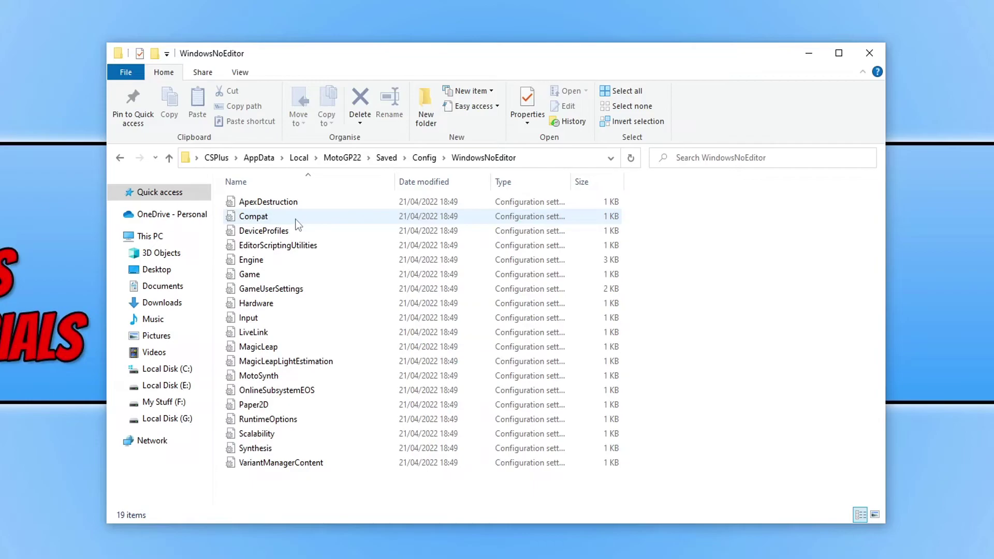
{"action": "right_click", "coordinate": [291, 293]}
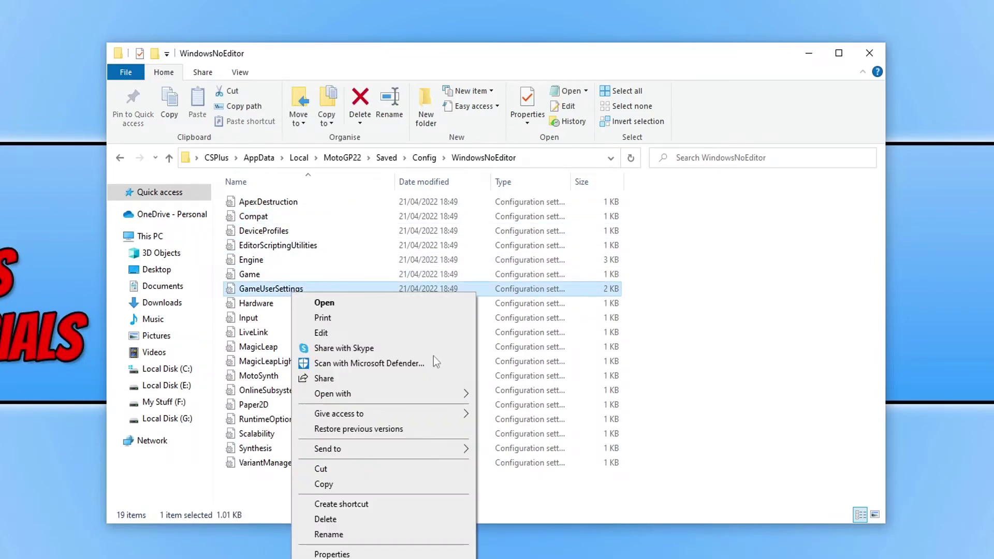
{"action": "left_click", "coordinate": [382, 537]}
{"action": "left_click", "coordinate": [321, 293]}
{"action": "type", "text": "Backup"}
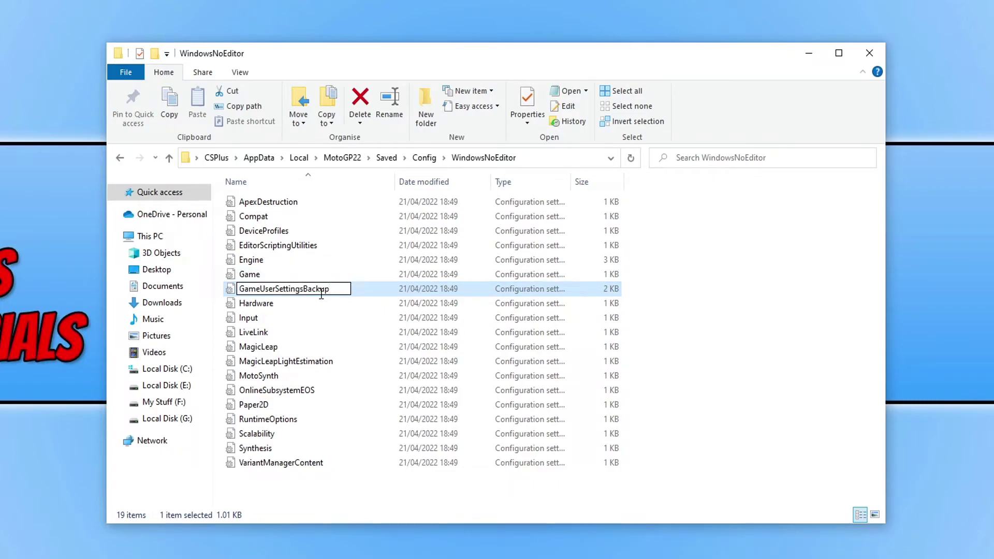
{"action": "key", "text": "Return"}
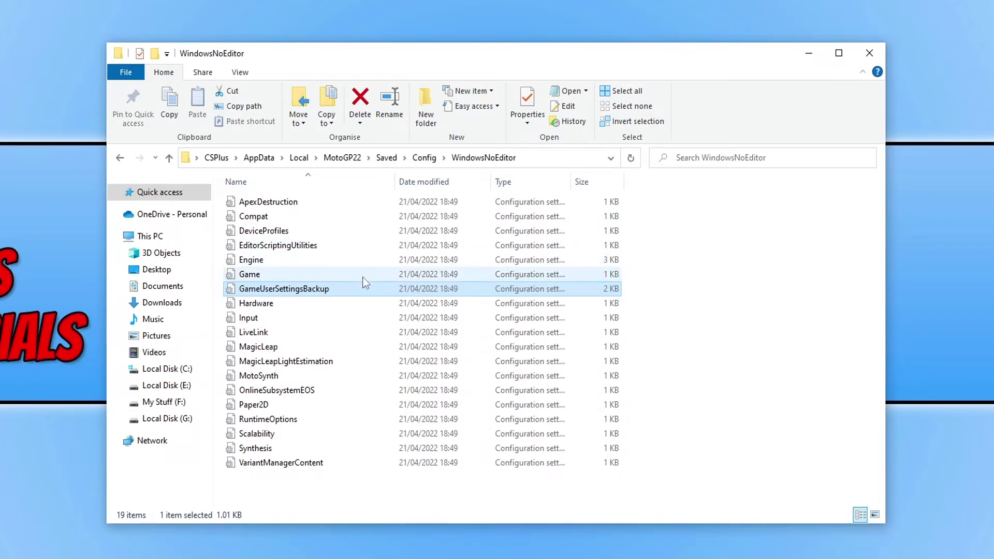
{"action": "right_click", "coordinate": [336, 291]}
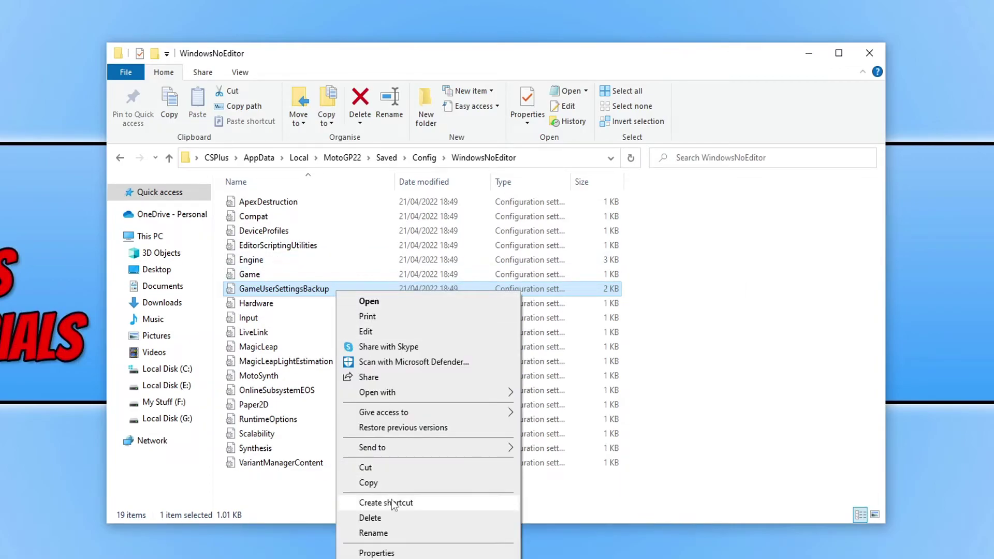
{"action": "left_click", "coordinate": [393, 533]}
{"action": "left_click", "coordinate": [334, 291]}
{"action": "key", "text": "BackSpace"}
{"action": "key", "text": "BackSpace"}
{"action": "key", "text": "BackSpace"}
{"action": "key", "text": "BackSpace"}
{"action": "key", "text": "BackSpace"}
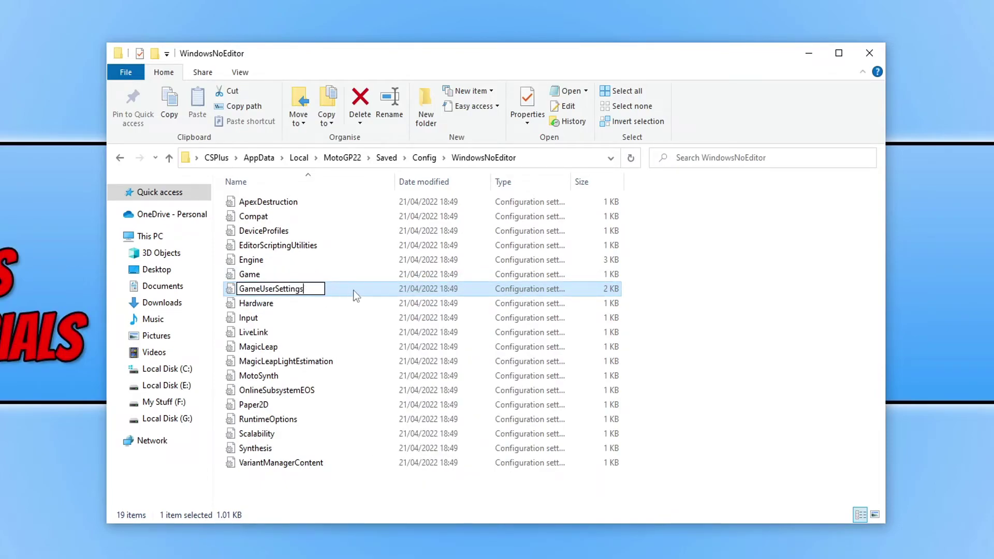
{"action": "key", "text": "BackSpace"}
{"action": "key", "text": "Return"}
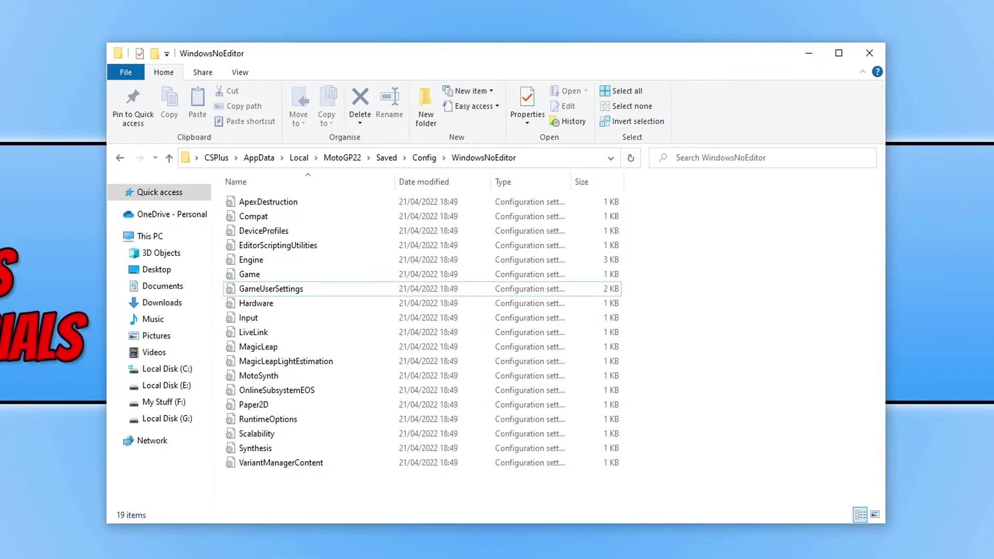